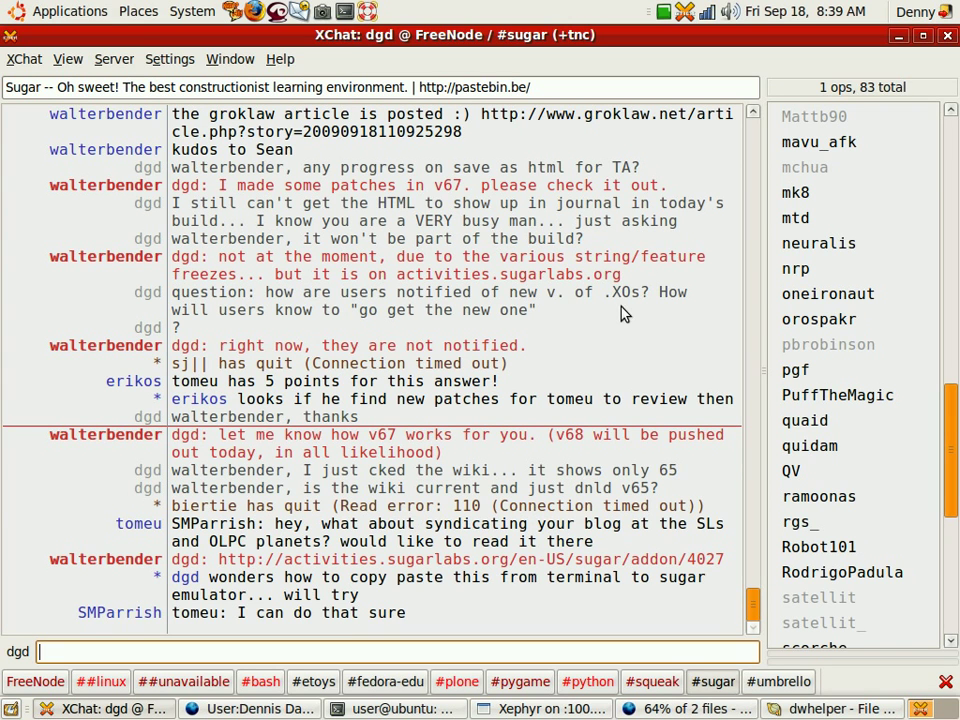
Copy the activities.sugarlabs.org addon link from the XChat #sugar channel
right_click(435, 558)
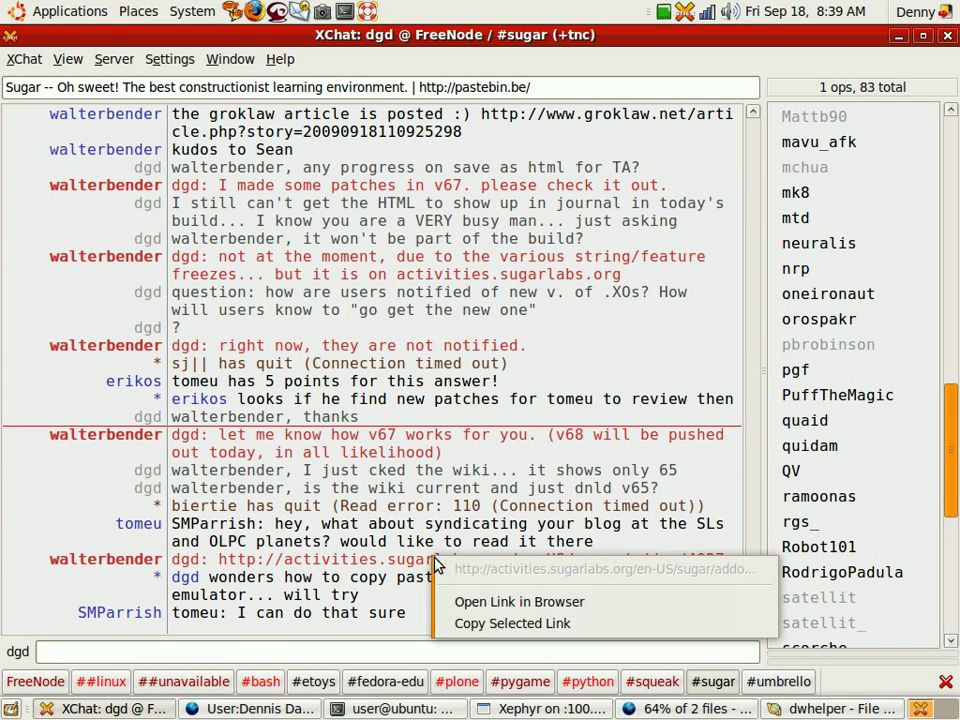
left_click(494, 628)
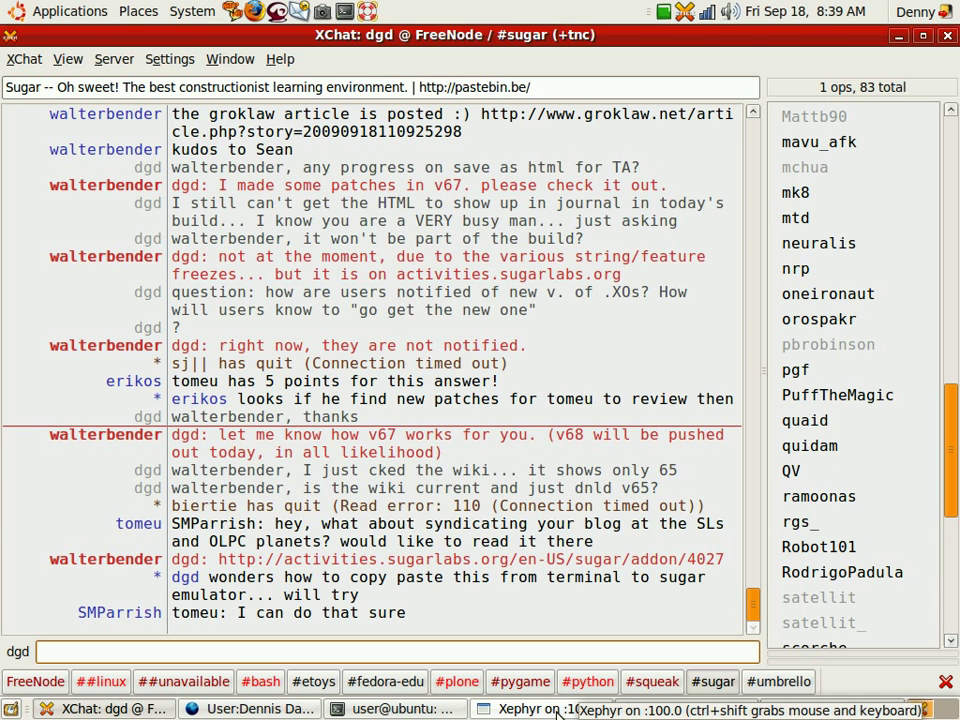
left_click(560, 711)
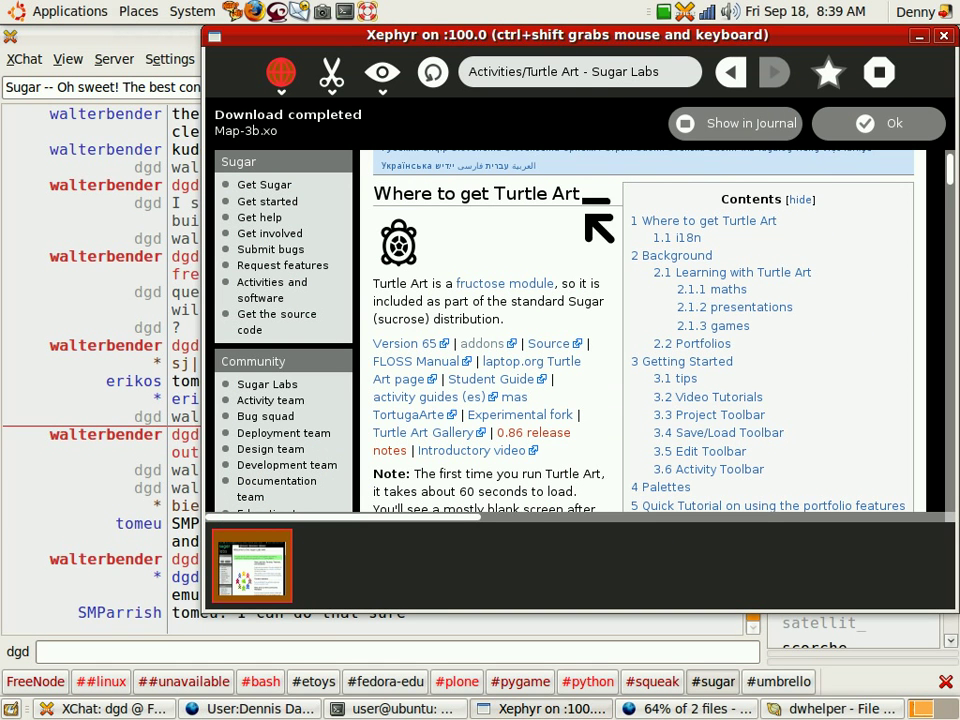
left_click(577, 71)
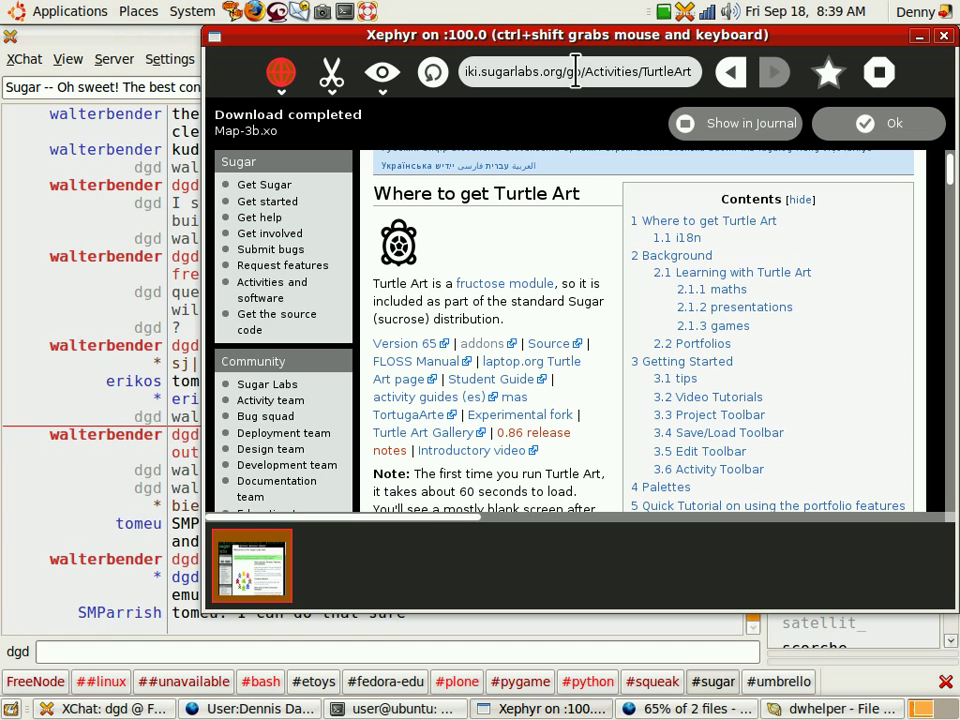
triple_click(576, 71)
right_click(577, 73)
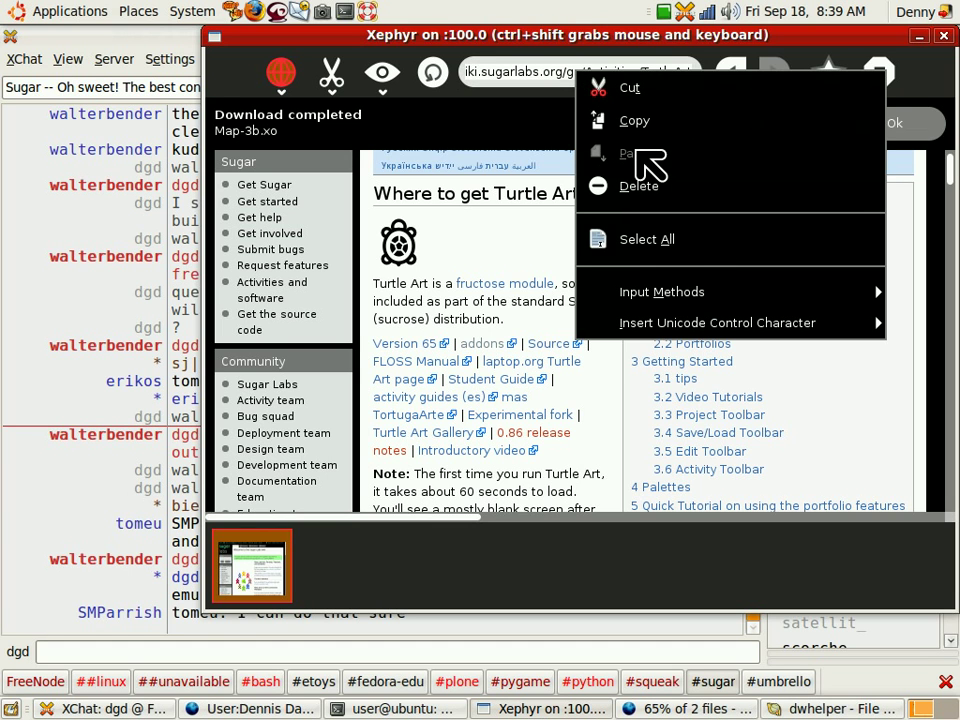
left_click(536, 116)
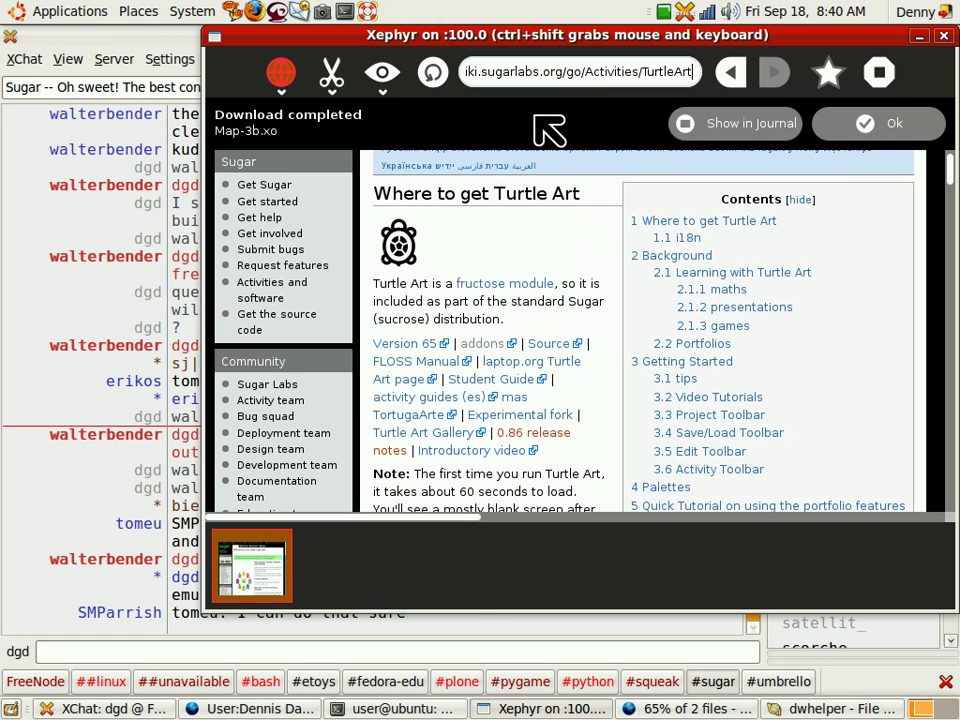
left_click(450, 652)
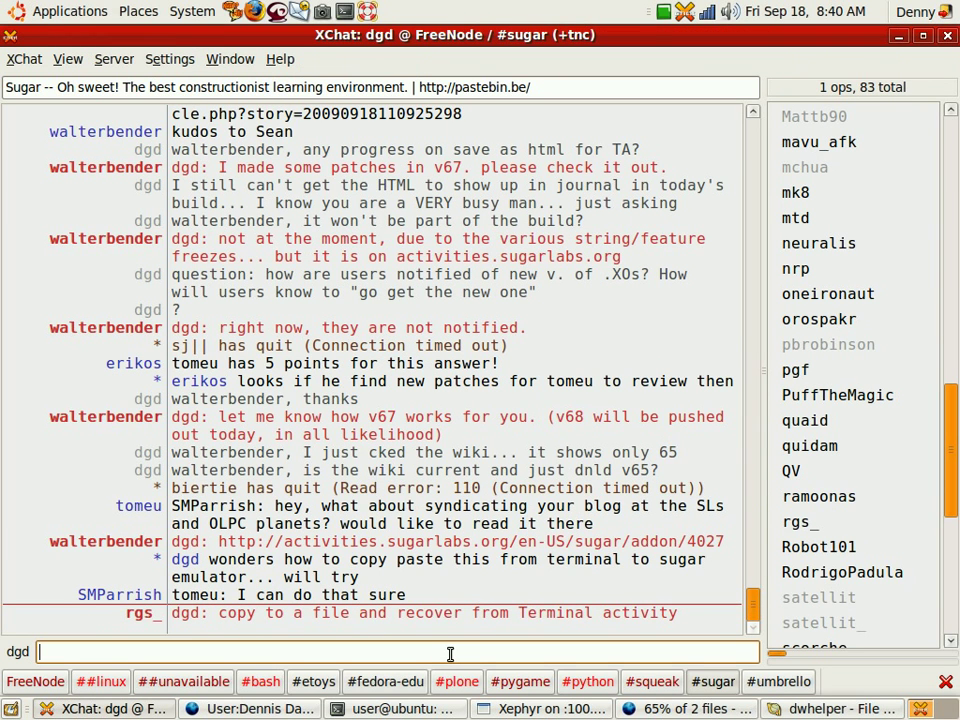
Copy the addon link posted in the #sugar channel a second time
right_click(442, 544)
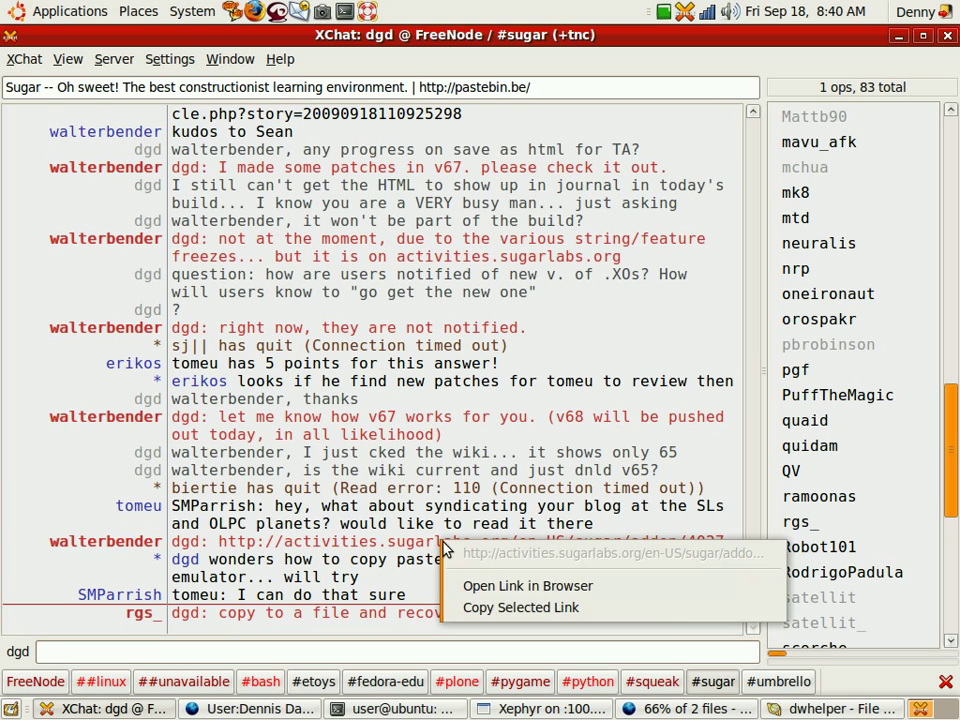
left_click(529, 610)
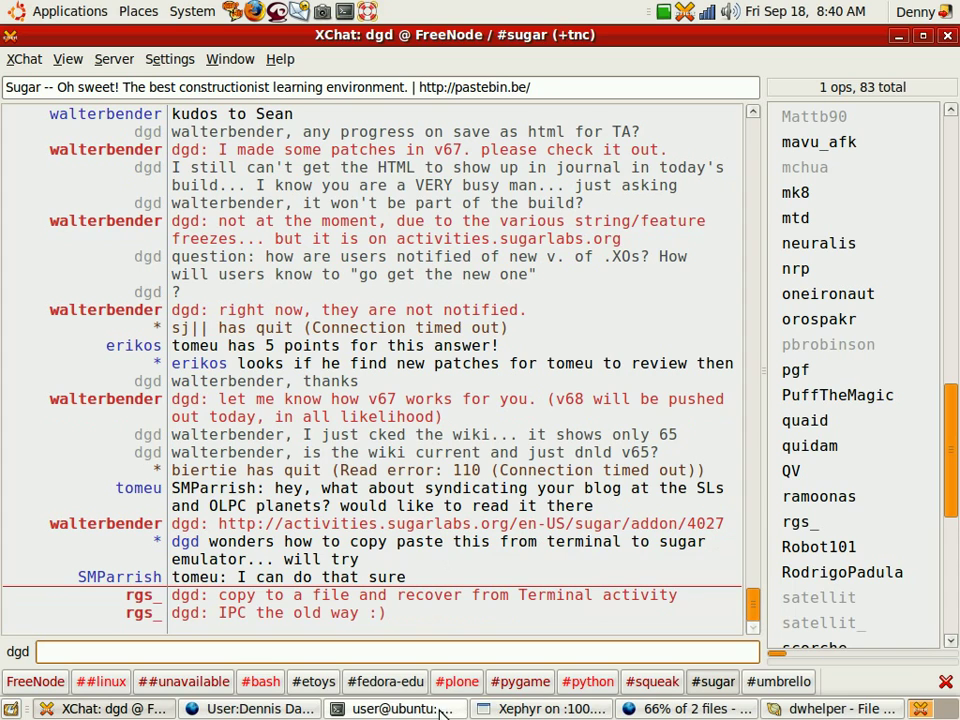
Return to the wiki in Firefox and search the Sugar Labs Wiki for 'turtle art'
left_click(290, 708)
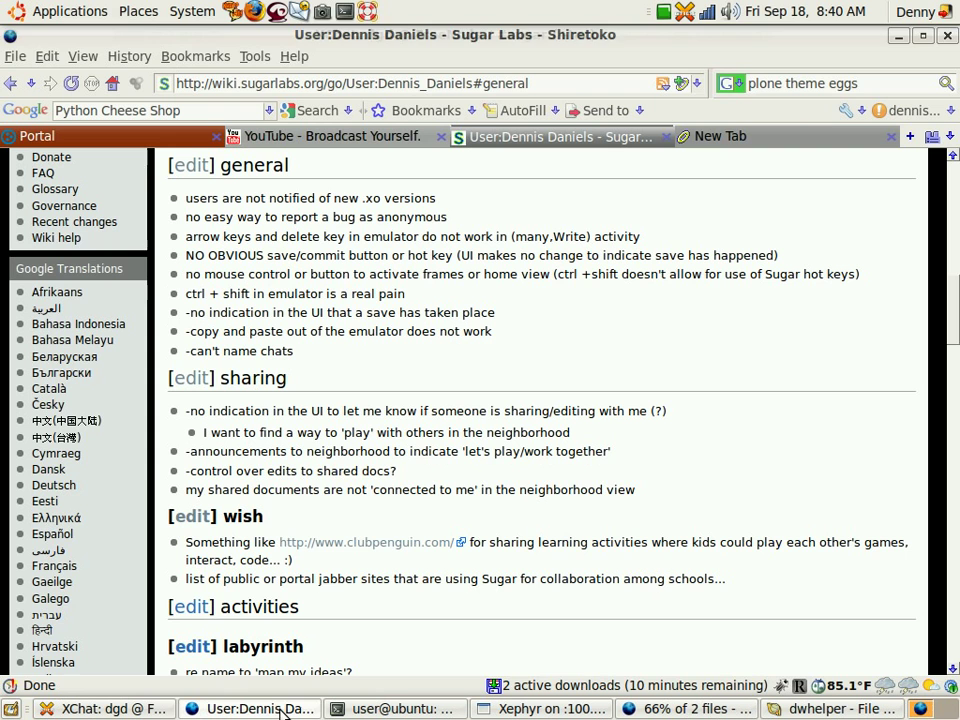
scroll(430, 383, "down", 1)
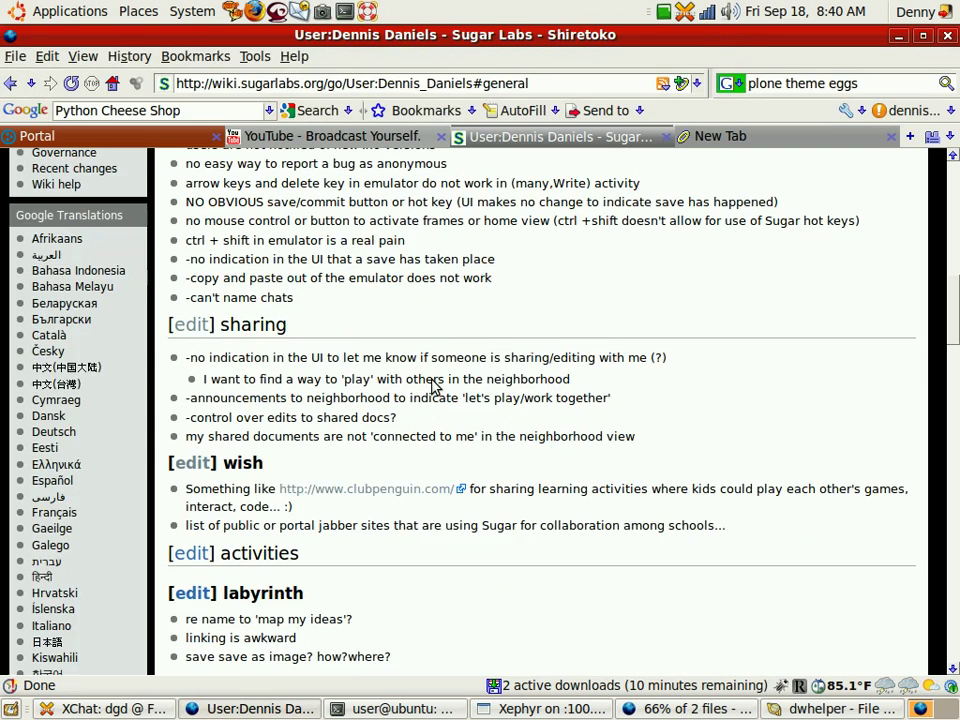
scroll(432, 381, "up", 3)
scroll(432, 381, "up", 3)
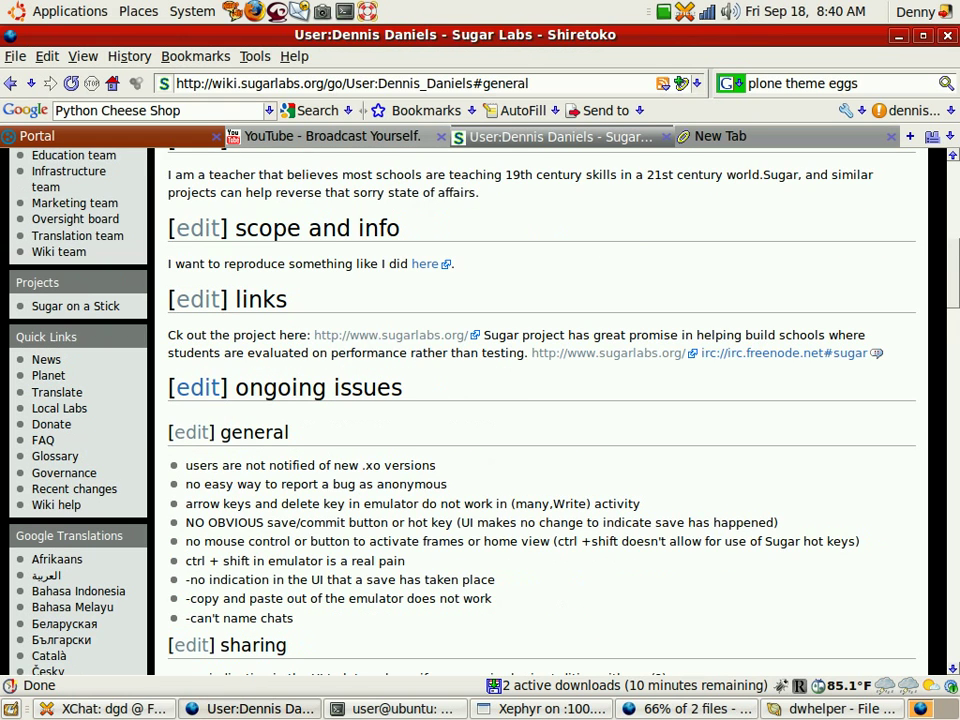
scroll(420, 357, "up", 3)
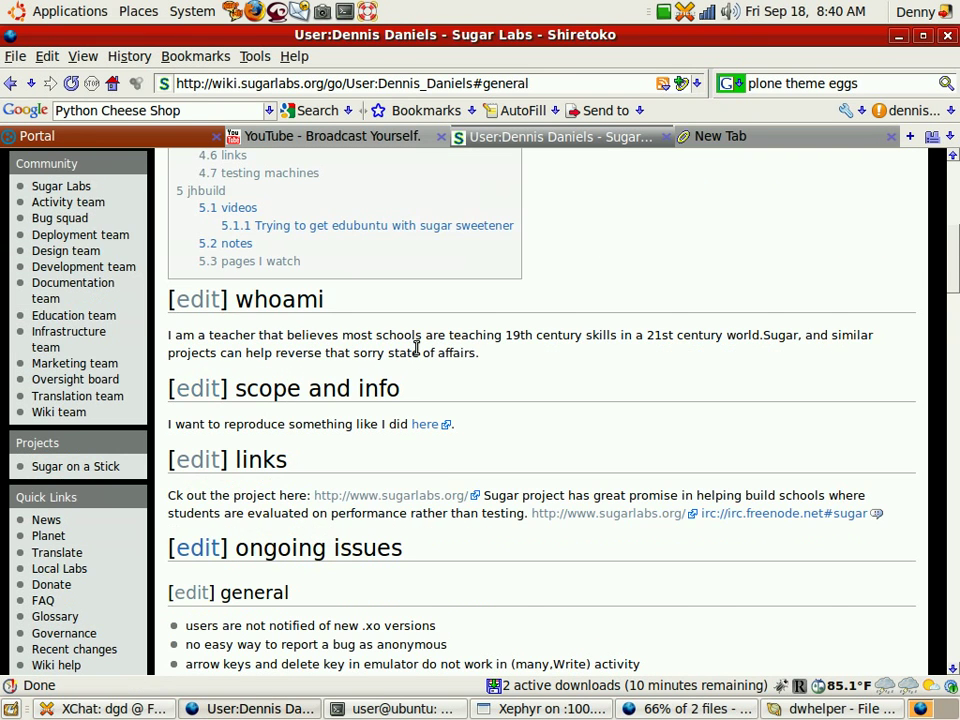
scroll(417, 350, "up", 5)
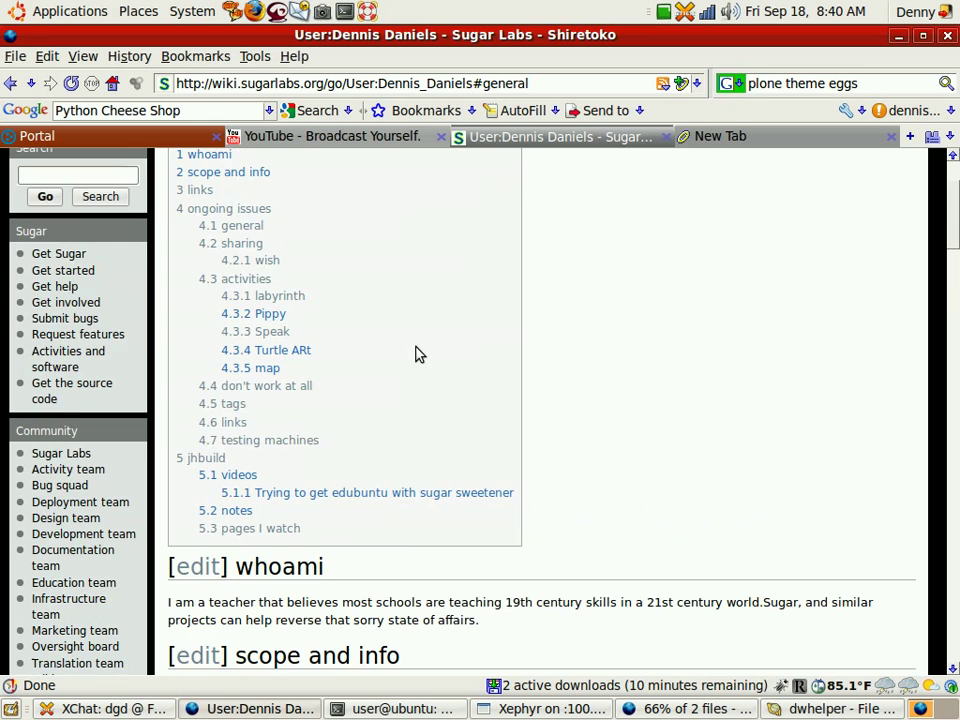
scroll(418, 353, "up", 3)
left_click(107, 309)
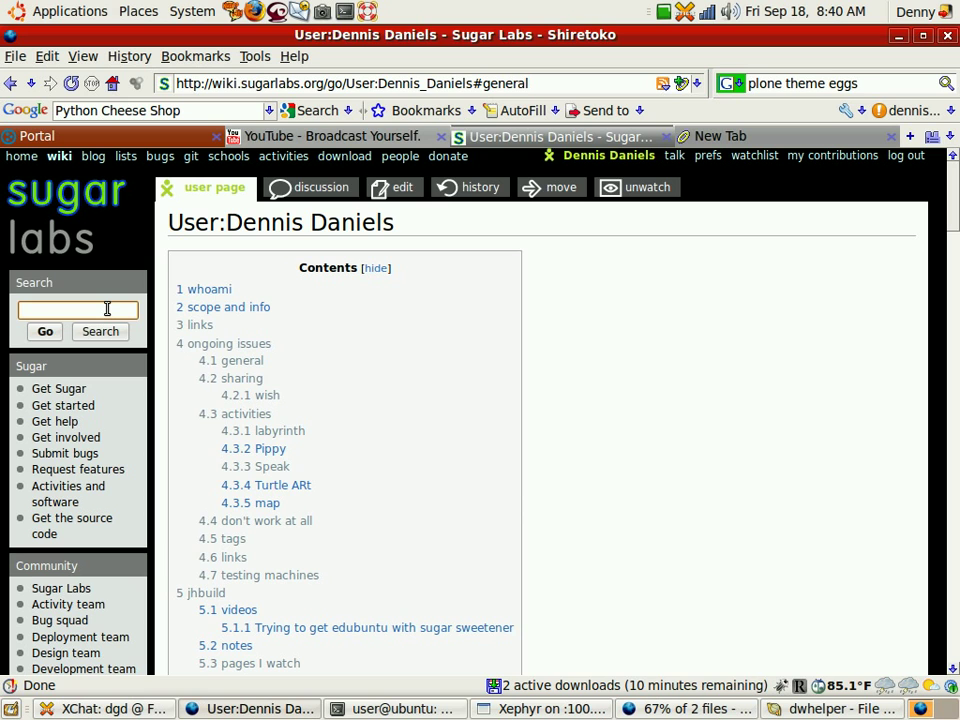
type("turtle a")
type("rt")
key("Return")
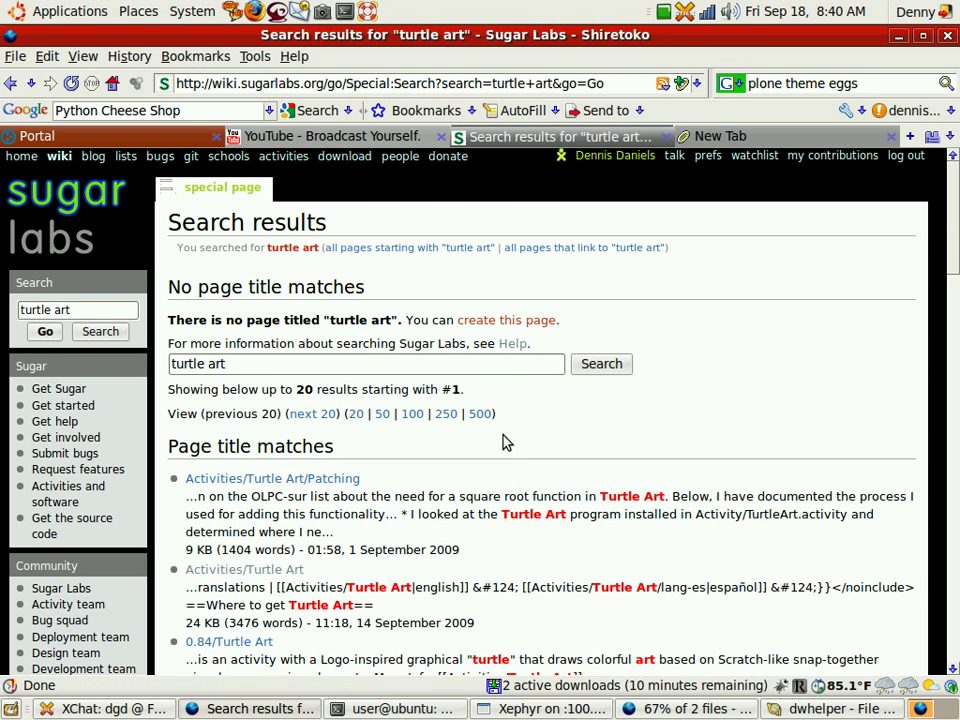
left_click(262, 570)
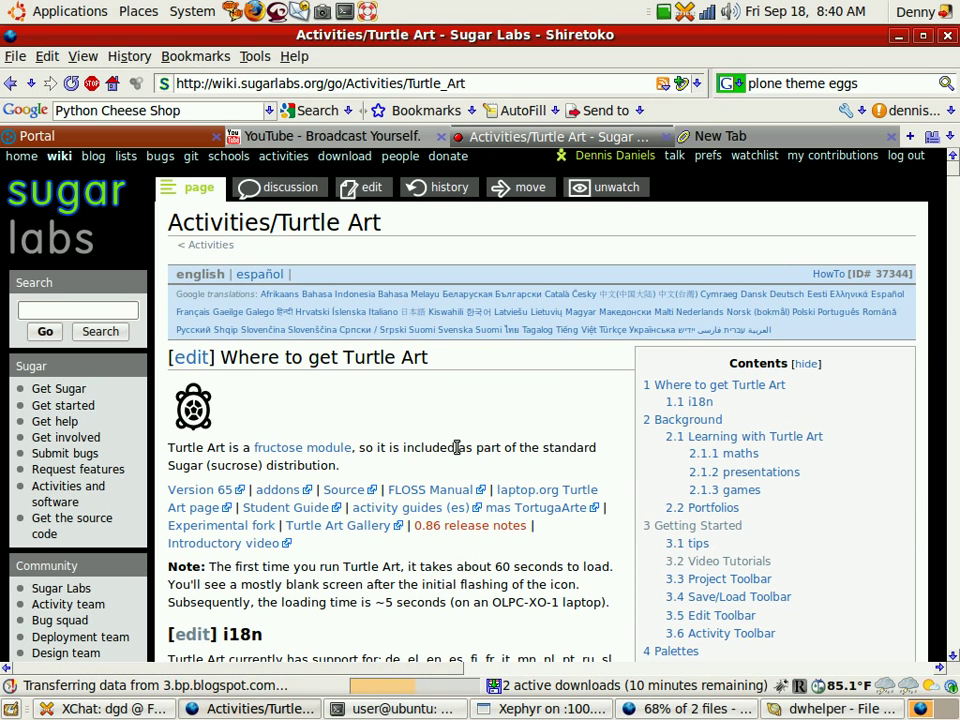
scroll(452, 417, "down", 1)
scroll(452, 417, "down", 1)
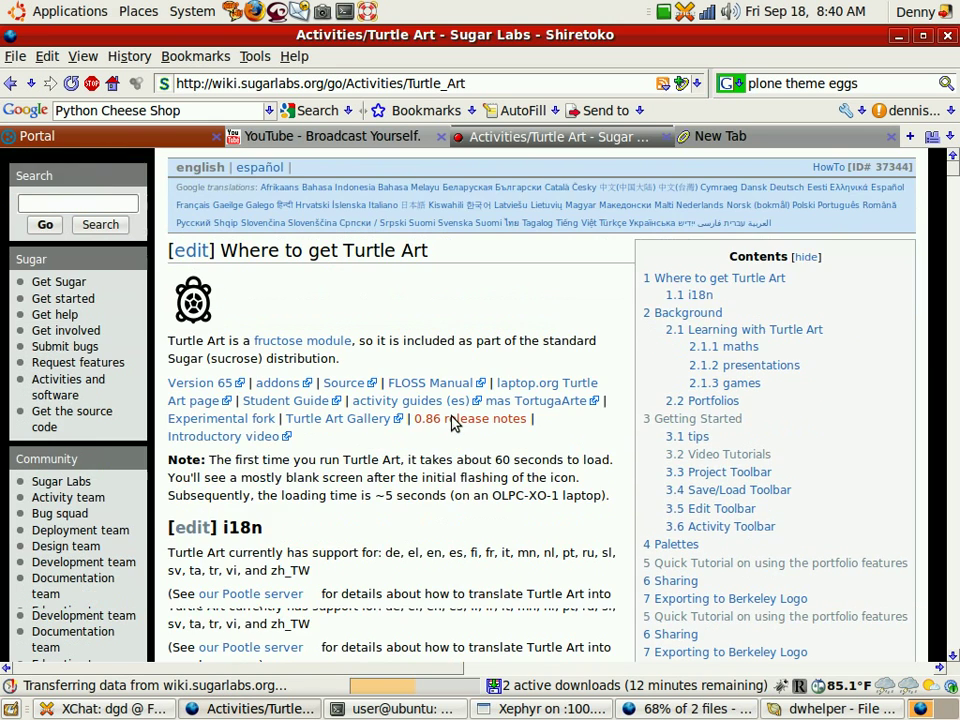
scroll(452, 417, "down", 1)
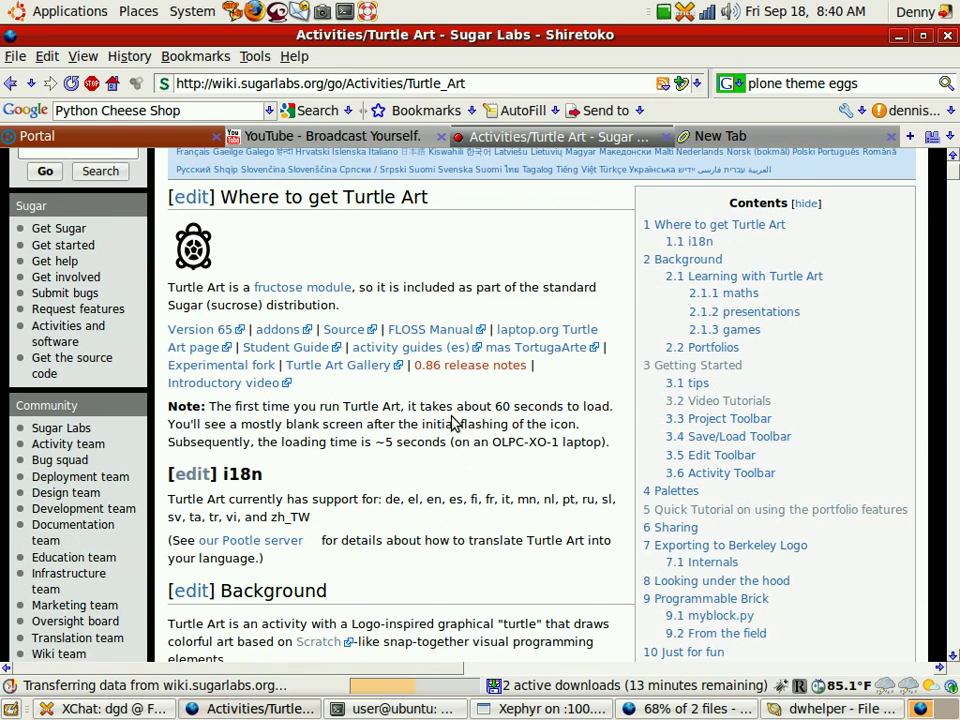
scroll(452, 417, "down", 1)
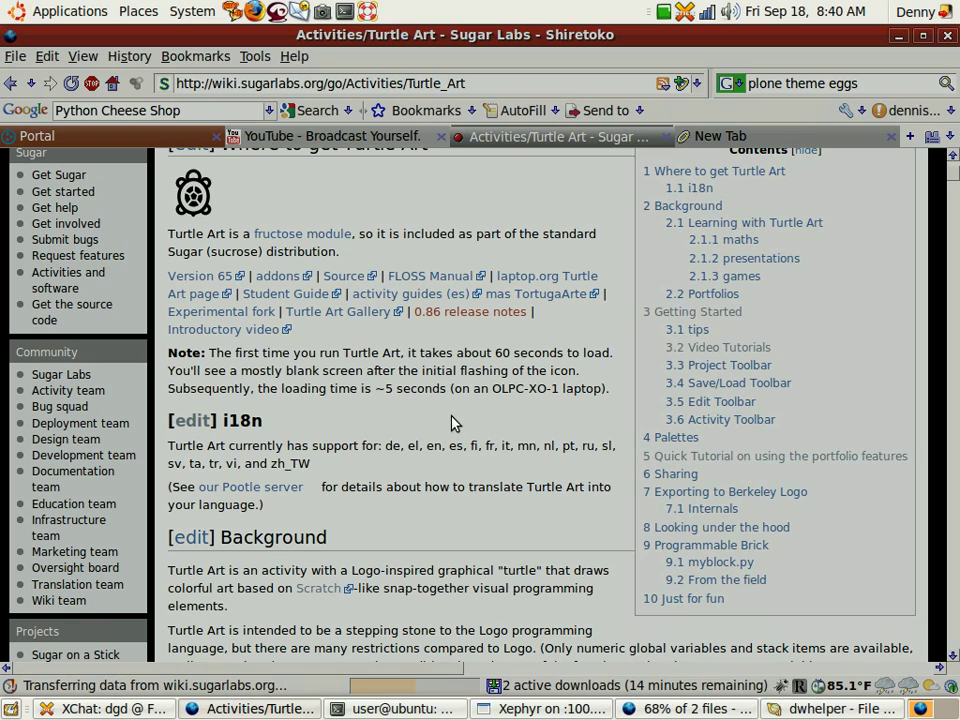
scroll(452, 422, "down", 2)
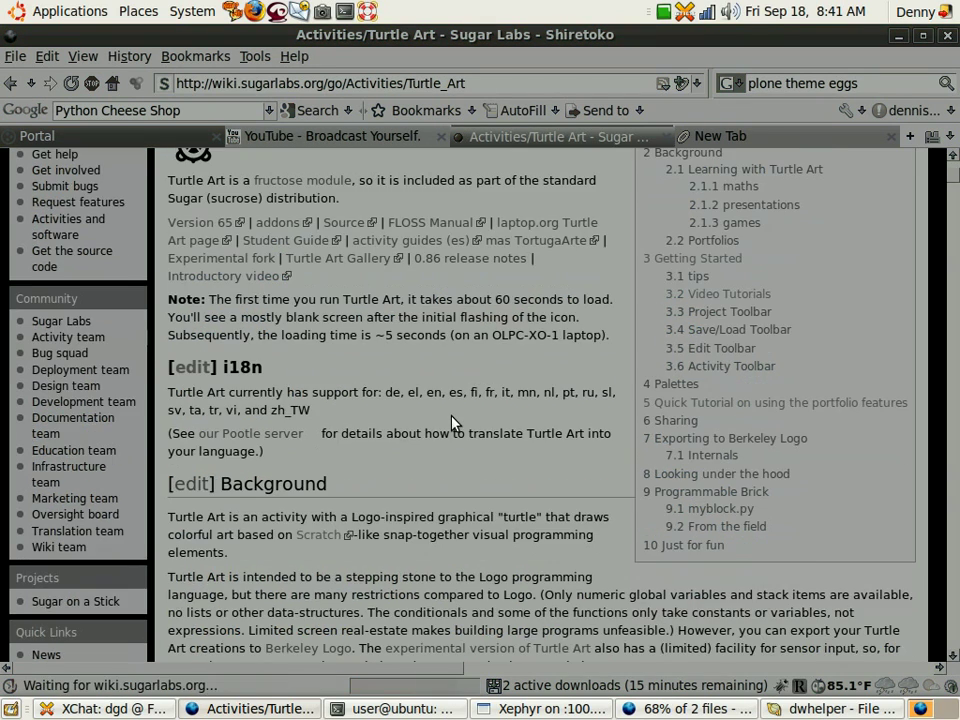
scroll(452, 422, "down", 8)
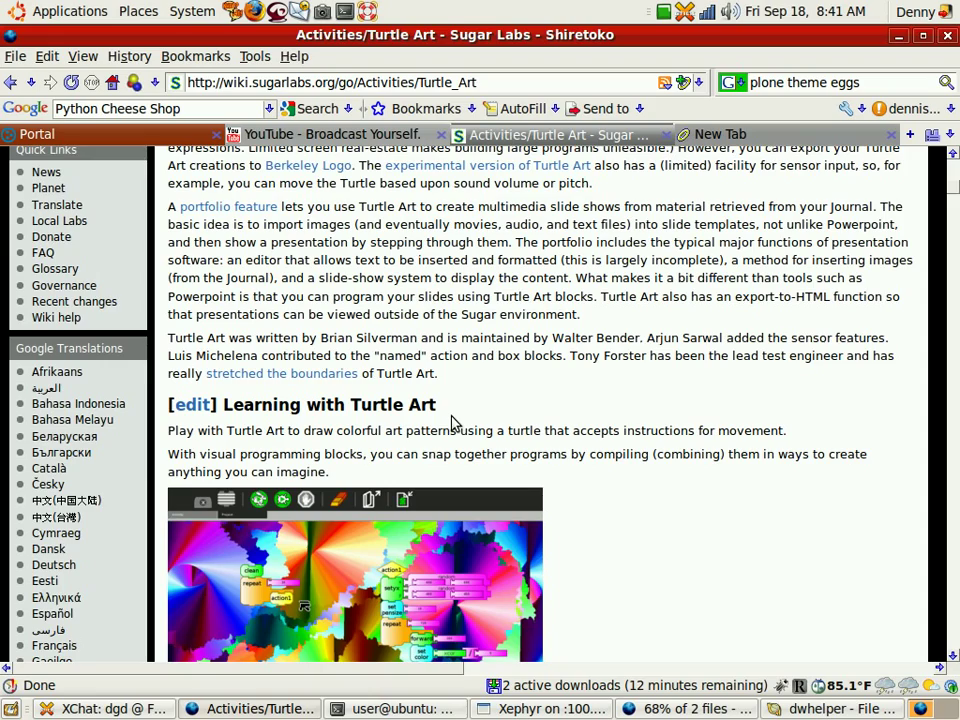
scroll(452, 422, "down", 2)
scroll(460, 470, "down", 6)
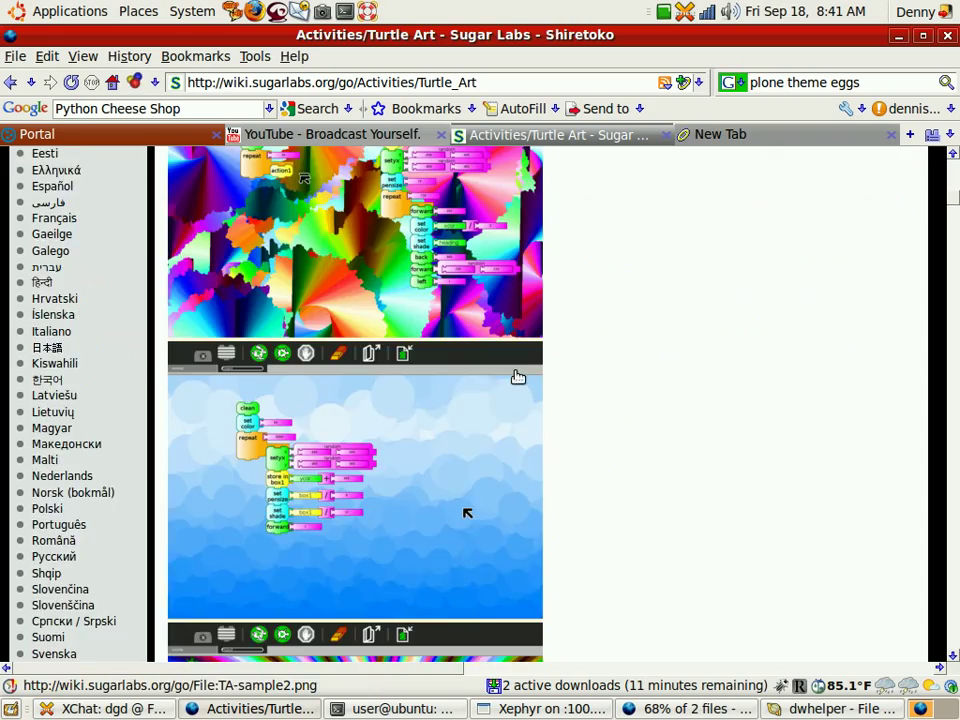
scroll(708, 354, "up", 5)
scroll(708, 354, "up", 10)
scroll(708, 358, "up", 5)
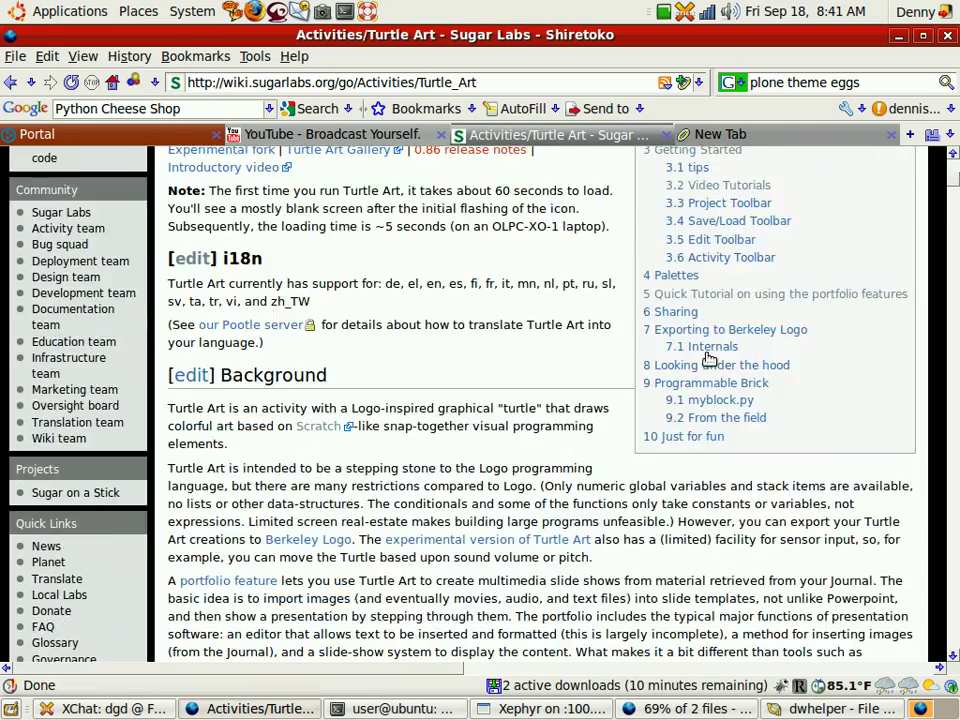
scroll(712, 358, "up", 7)
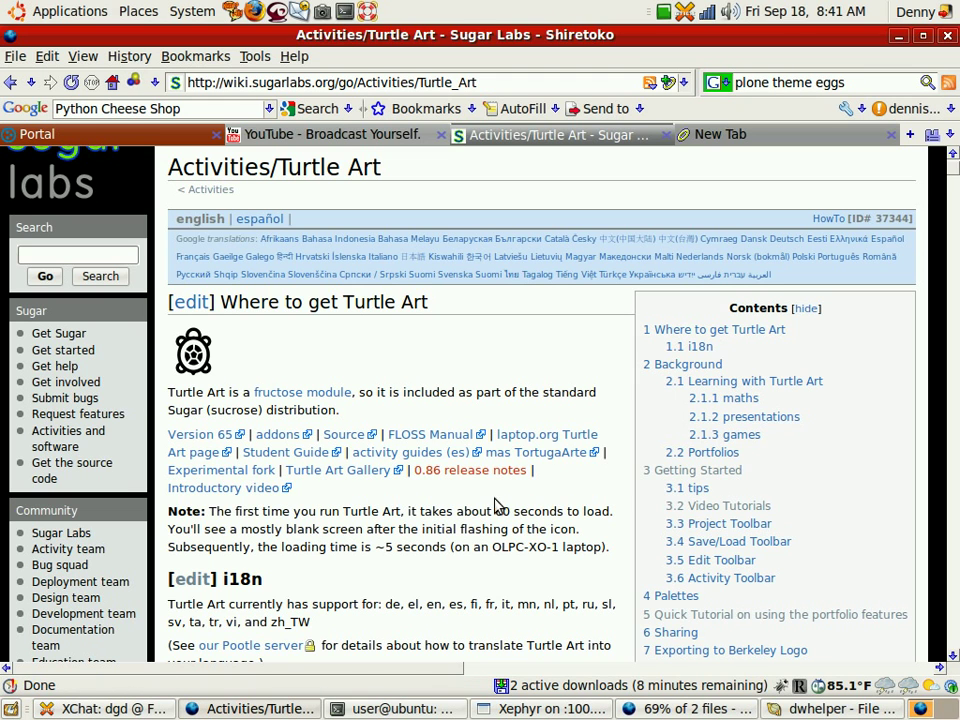
Edit Where to get Turtle Art: link to addon/4027 and change Version 65 to 66
left_click(199, 307)
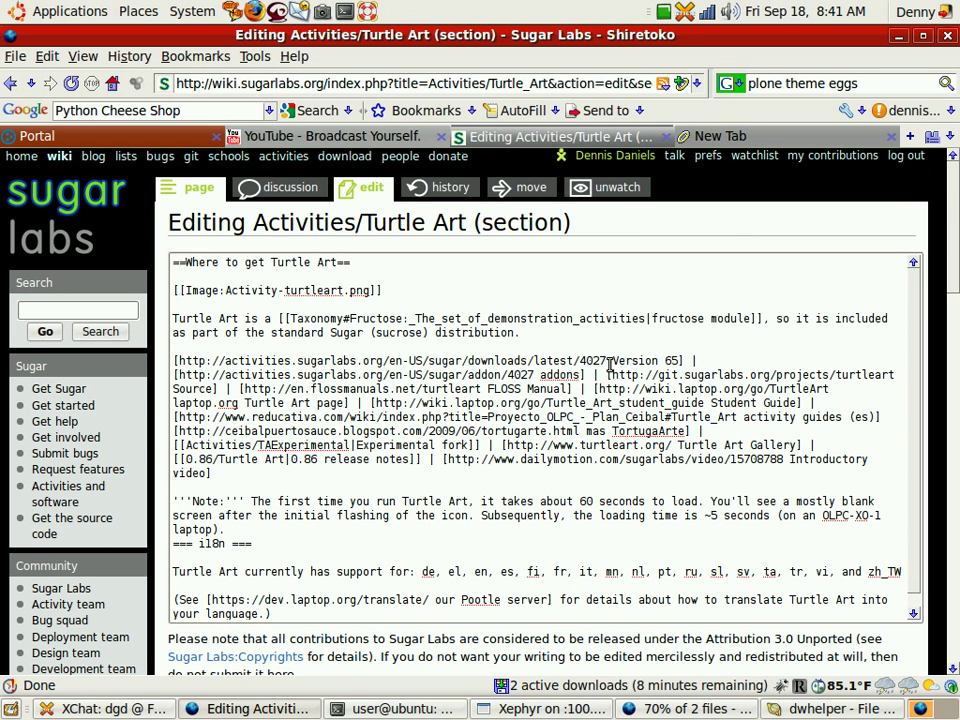
left_click_drag(606, 360, 181, 362)
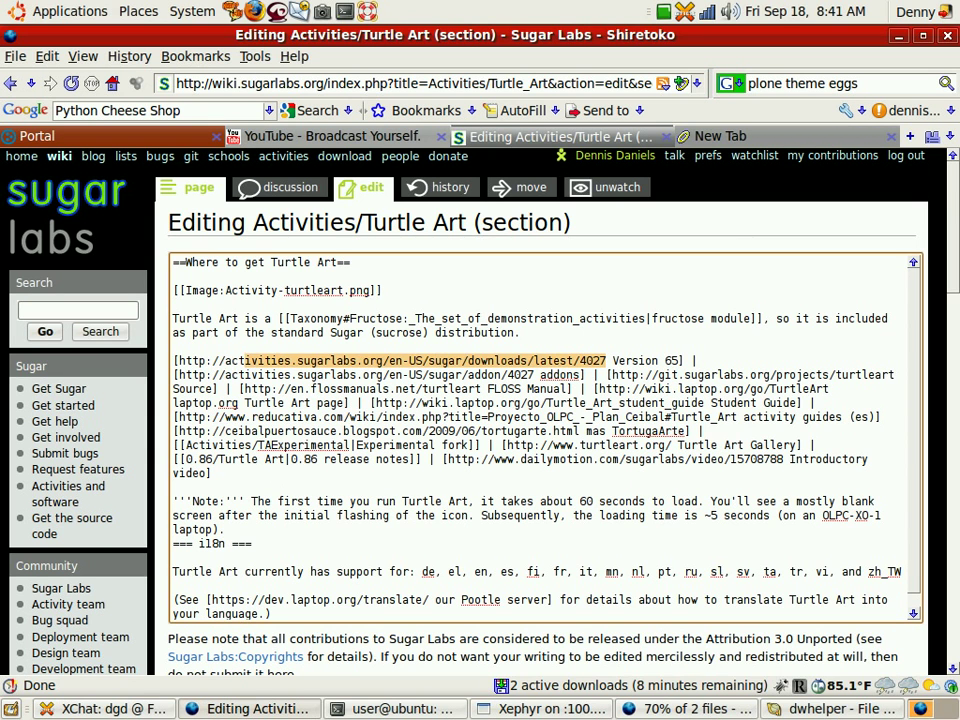
type("http://activities.sugarlabs.org/en-US/sugar/addon/4027")
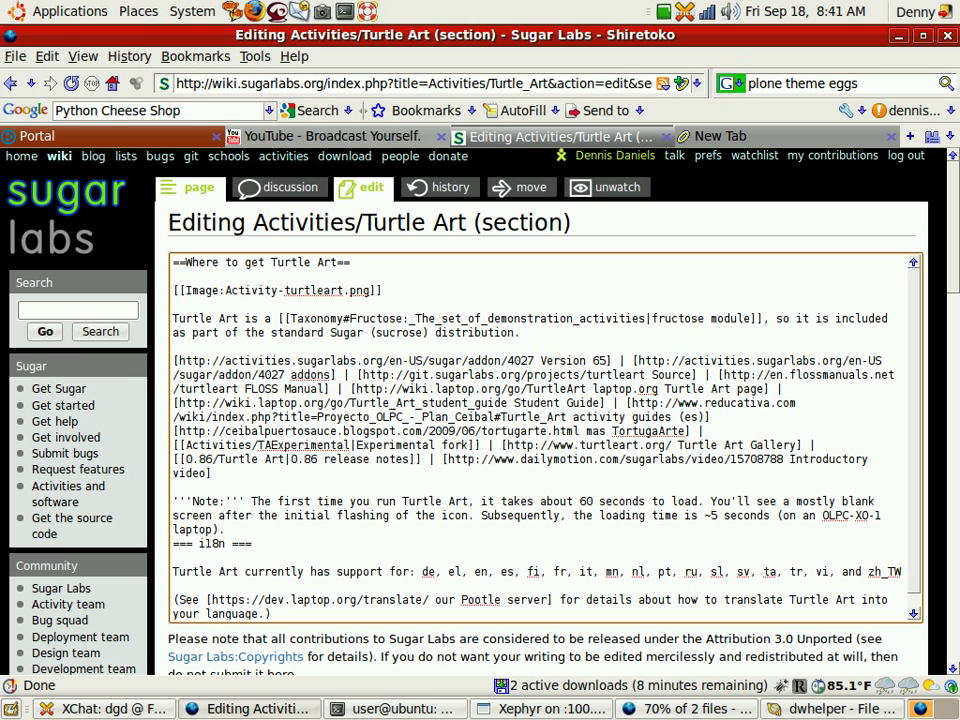
left_click(606, 362)
key("BackSpace")
type("6")
Add '66' to the edit summary and save the section
scroll(952, 288, "down", 1)
scroll(952, 288, "down", 3)
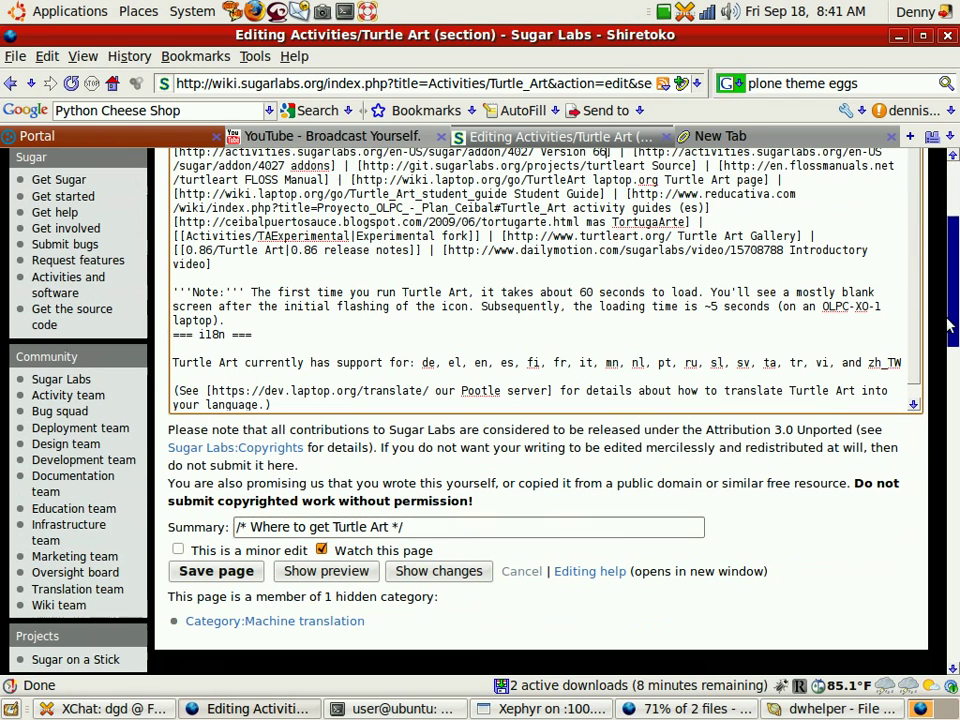
left_click(525, 527)
type("66")
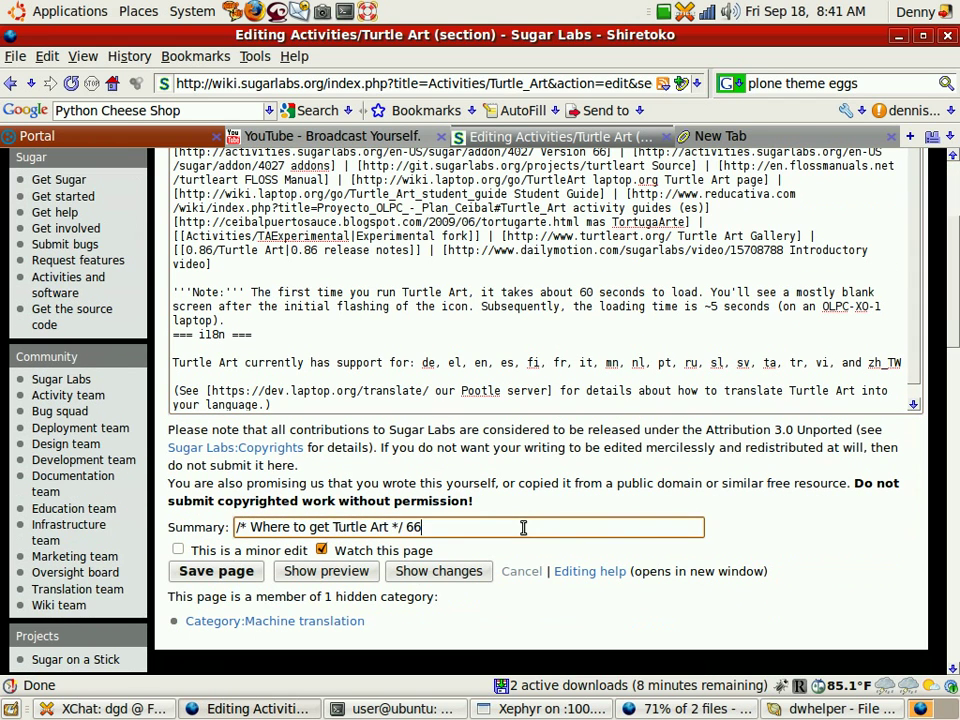
left_click(213, 573)
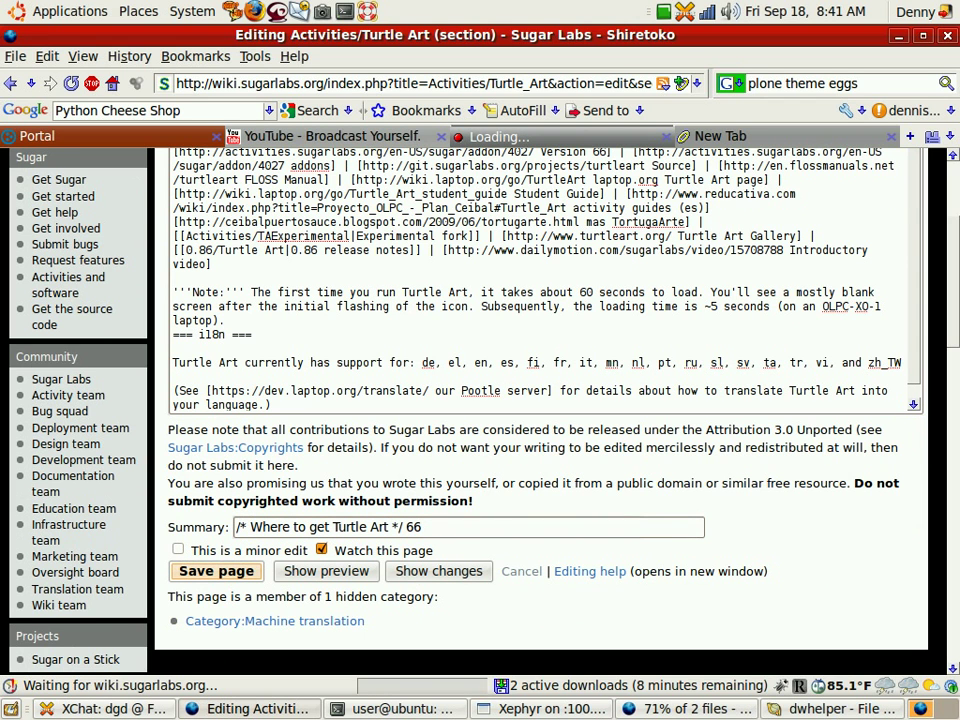
Reload the Turtle Art wiki page in Sugar Browse and follow its Version 66 link
left_click(550, 708)
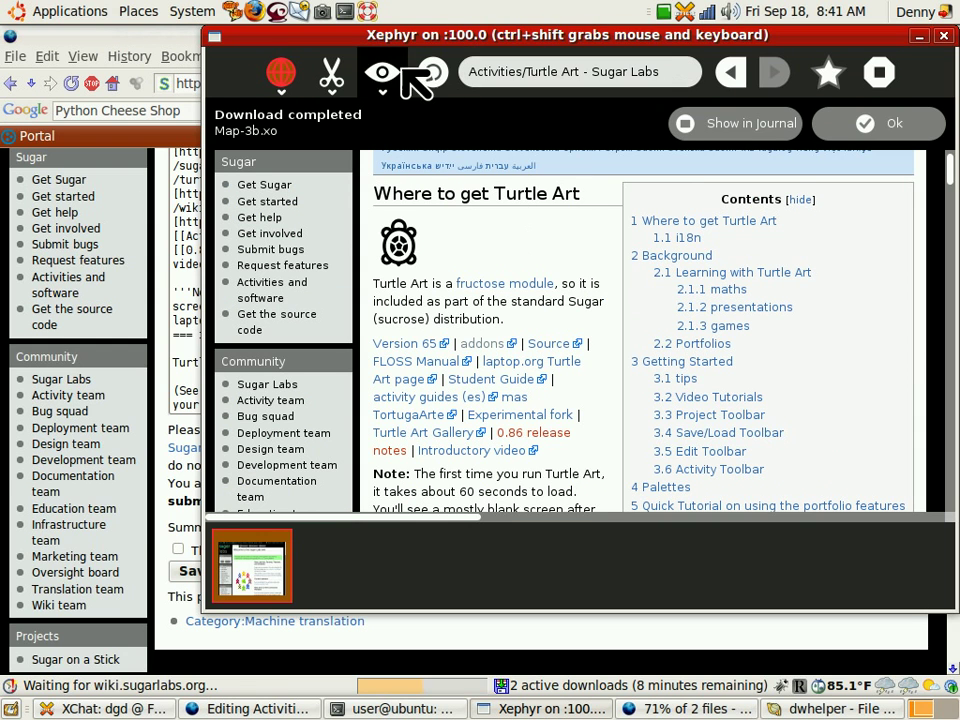
left_click(433, 73)
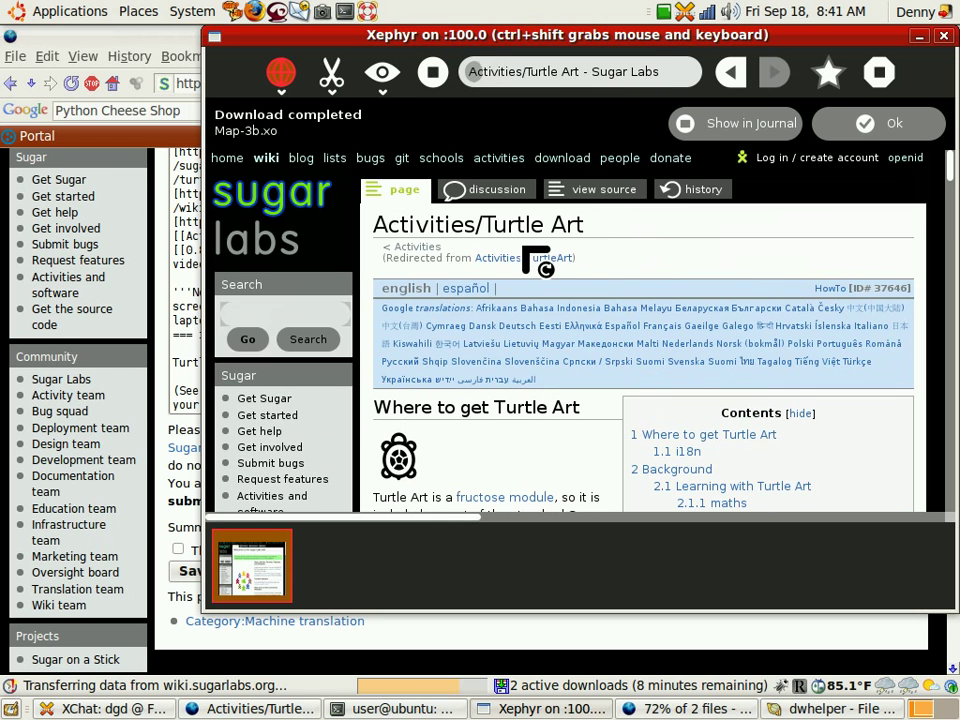
scroll(530, 350, "down", 1)
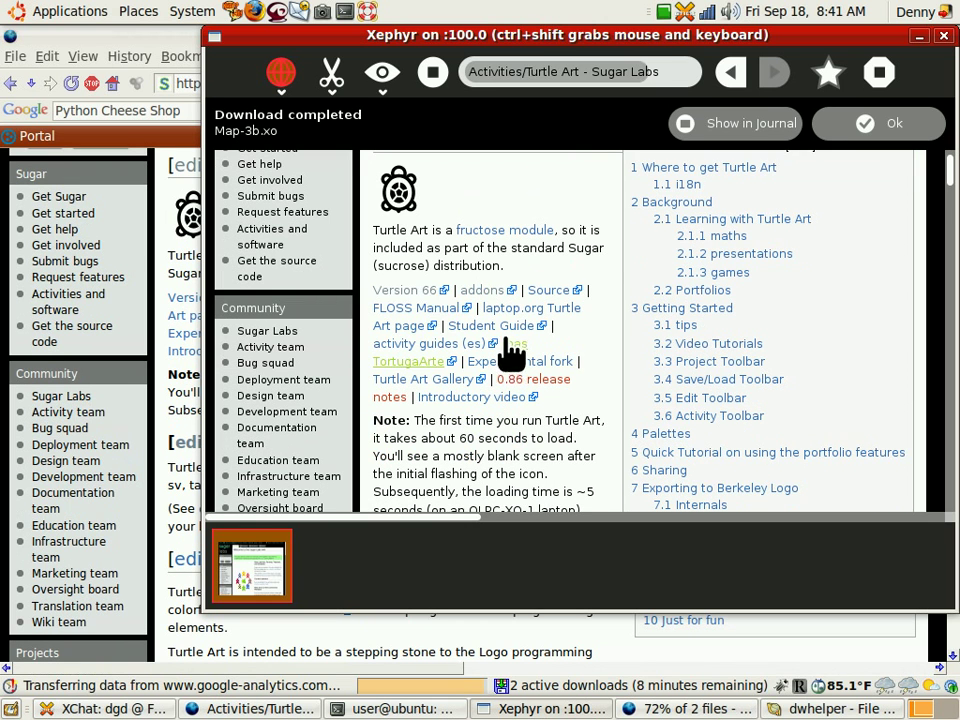
left_click(413, 297)
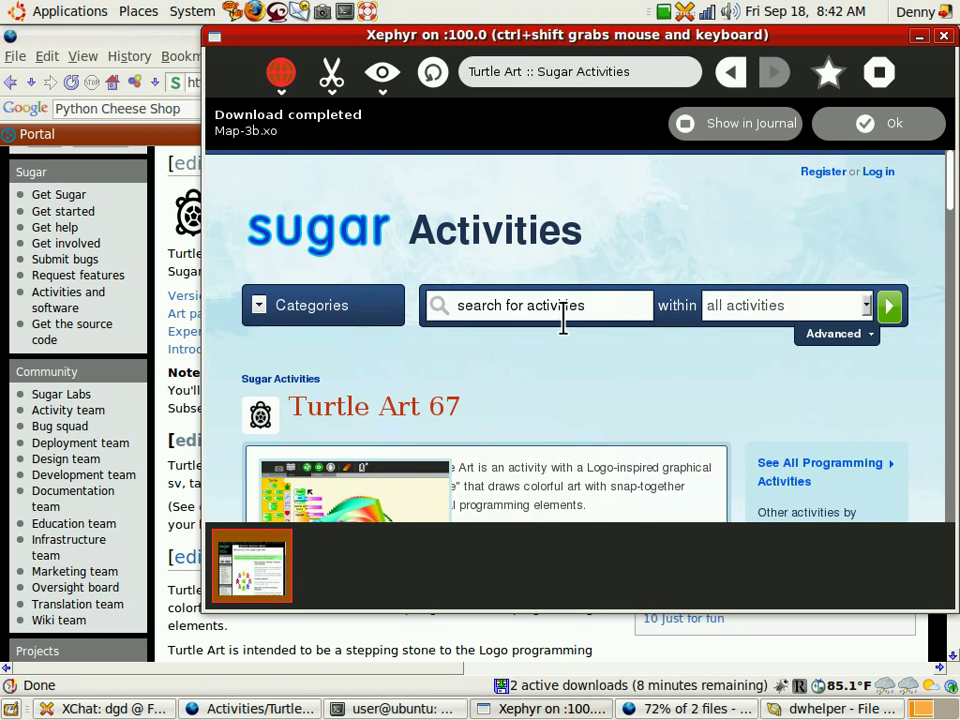
Download turtle_art-67.xo from the Turtle Art 67 page, dismissing the old Map-3b.xo notice
scroll(585, 383, "down", 1)
scroll(573, 372, "down", 2)
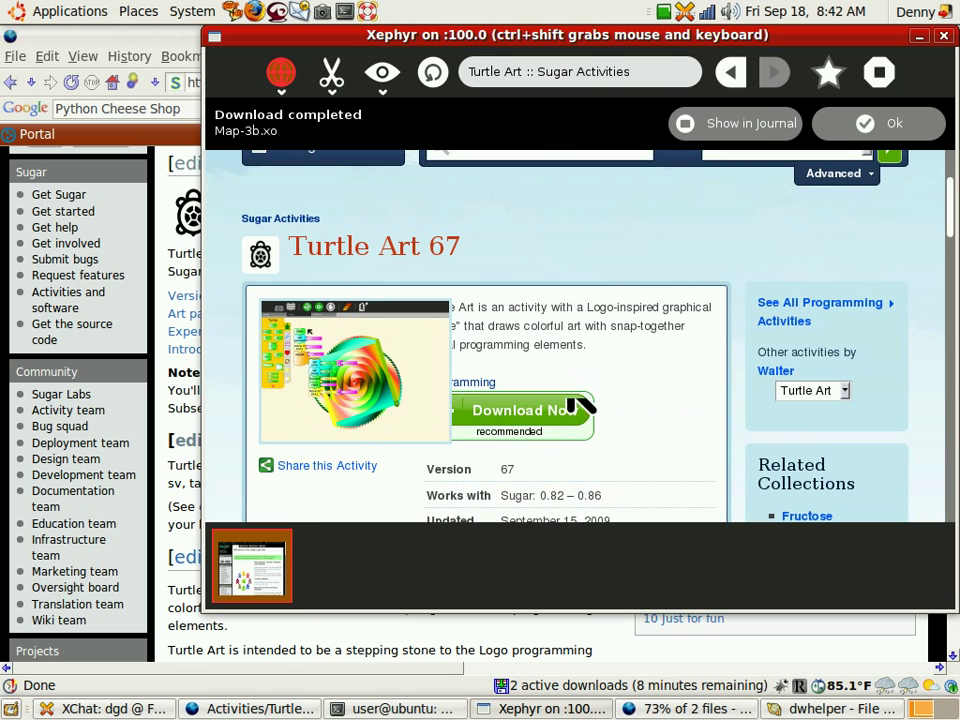
left_click(530, 410)
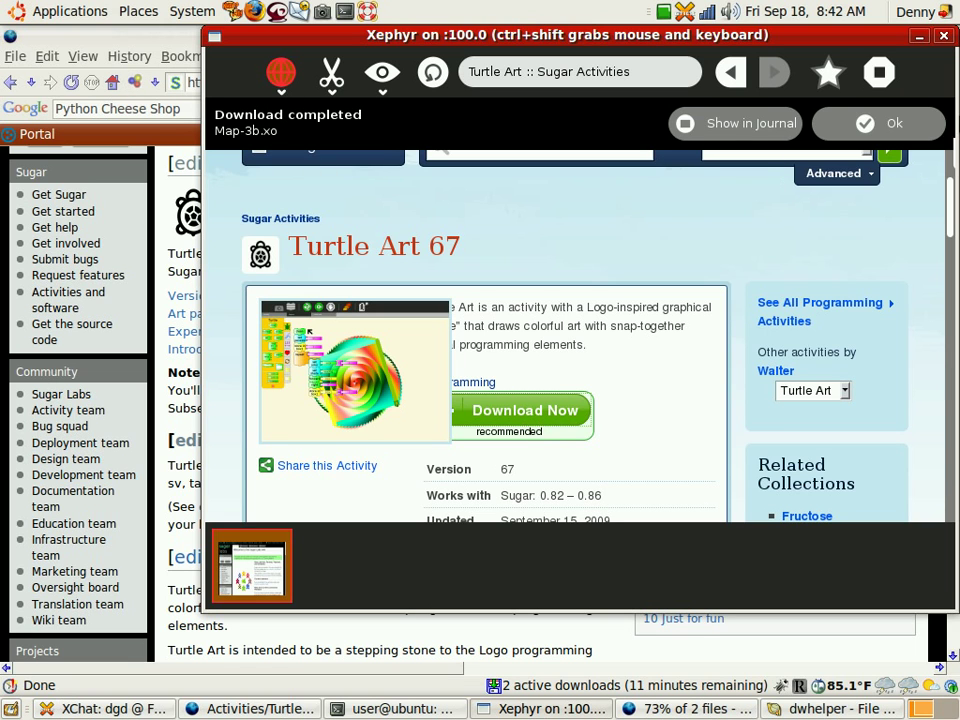
left_click(924, 124)
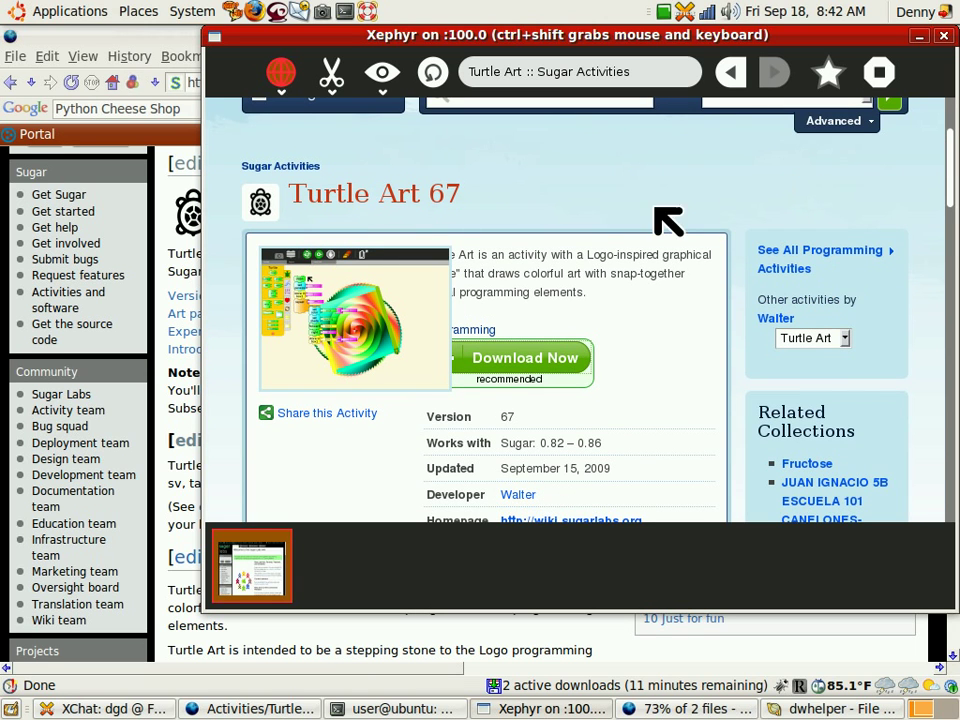
left_click(519, 376)
scroll(622, 193, "up", 3)
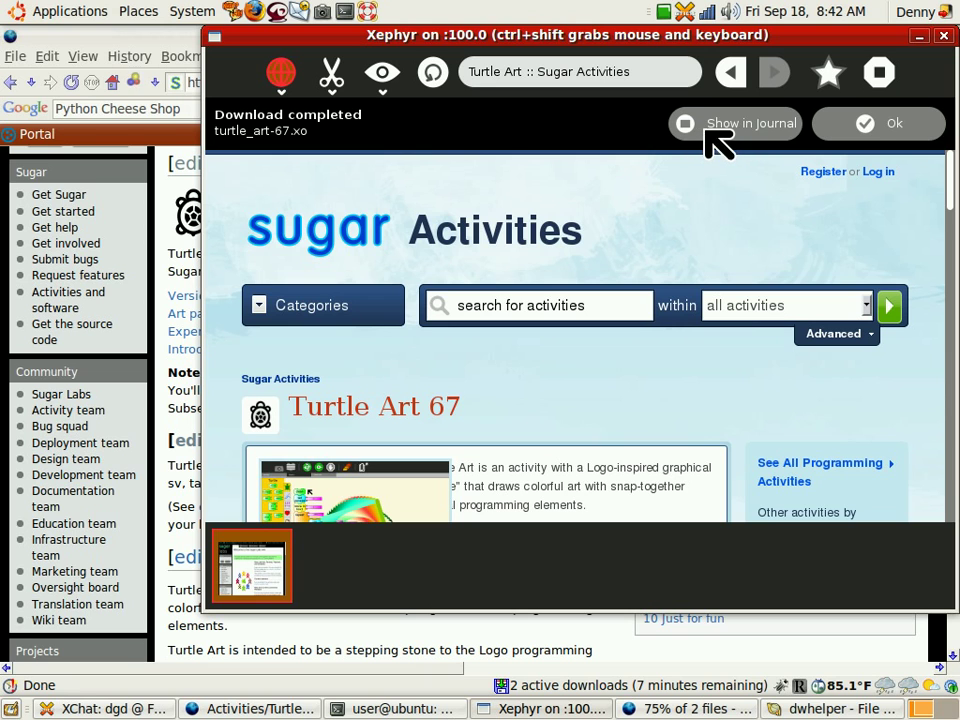
left_click(864, 125)
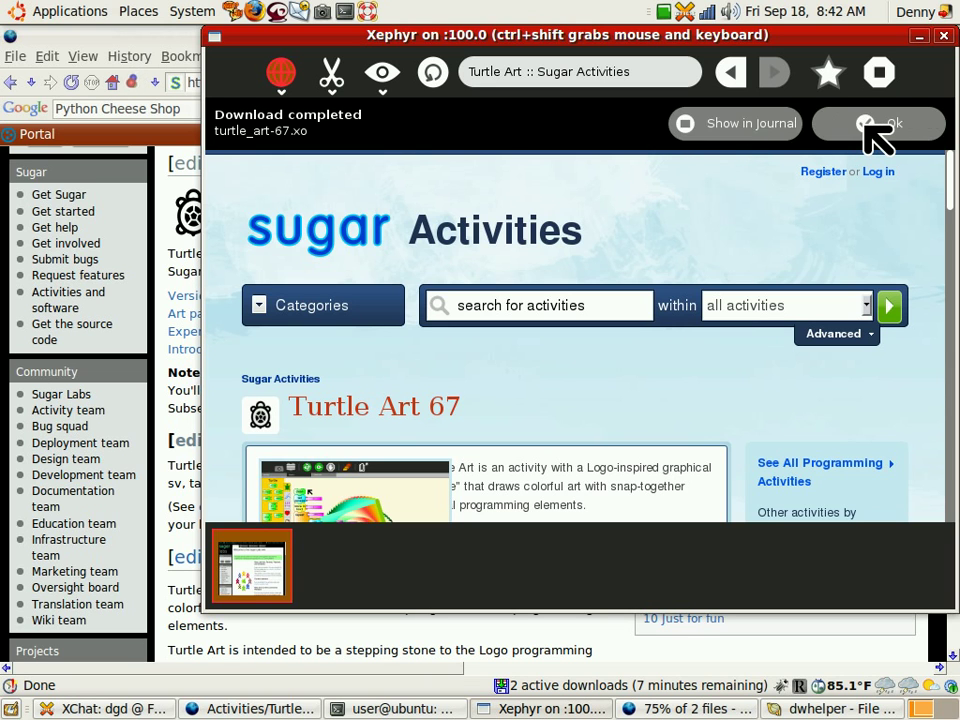
key("ctrl+shift")
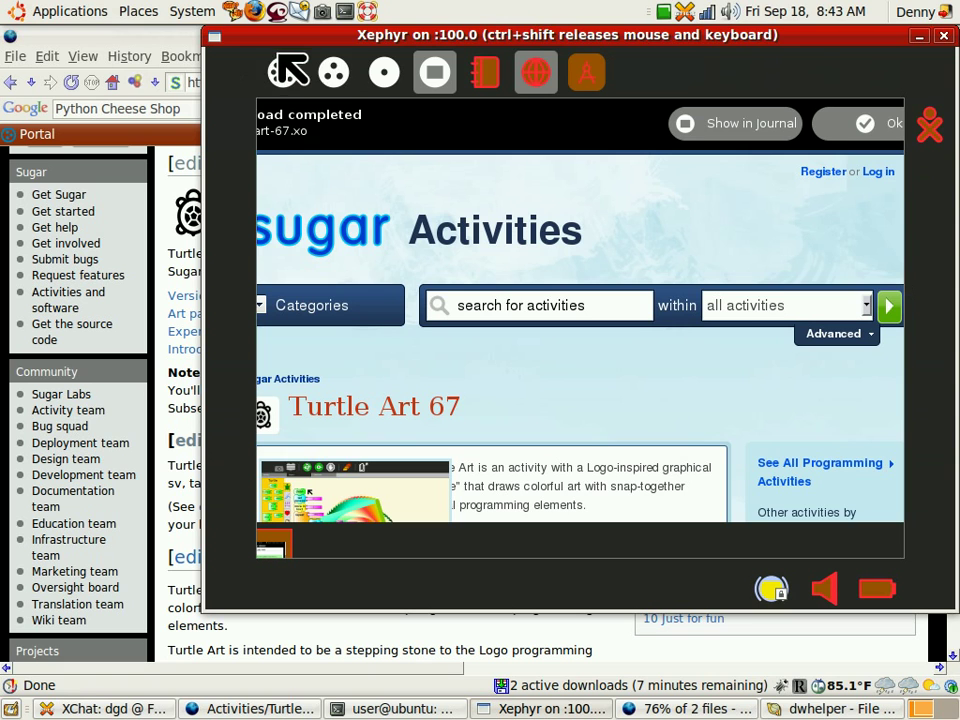
Leave Browse for the Sugar Home view of activity icons
left_click(385, 73)
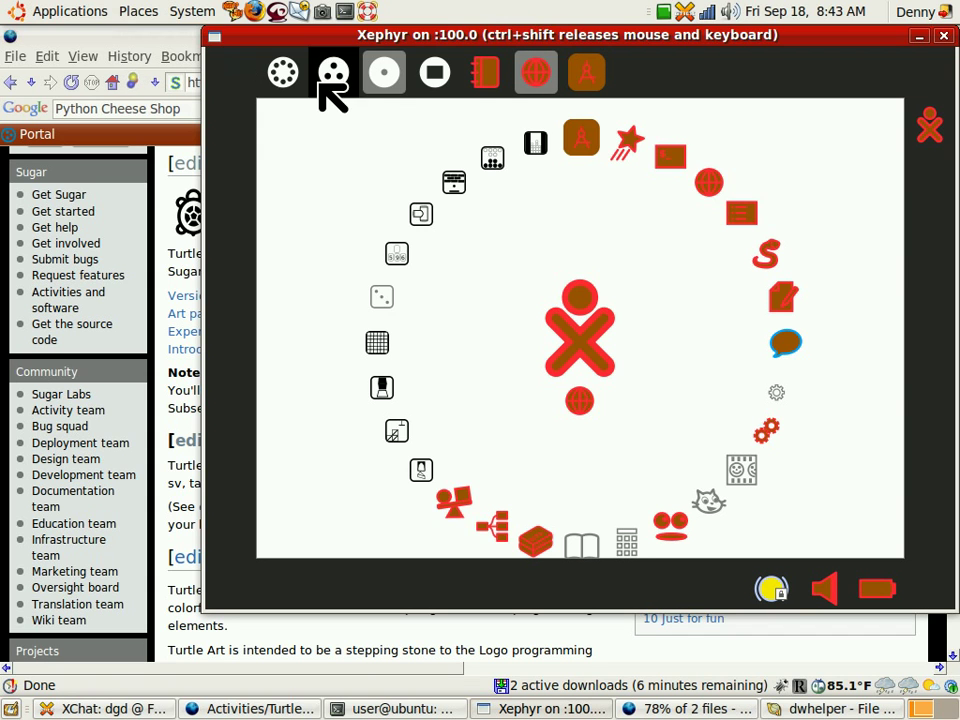
left_click(488, 78)
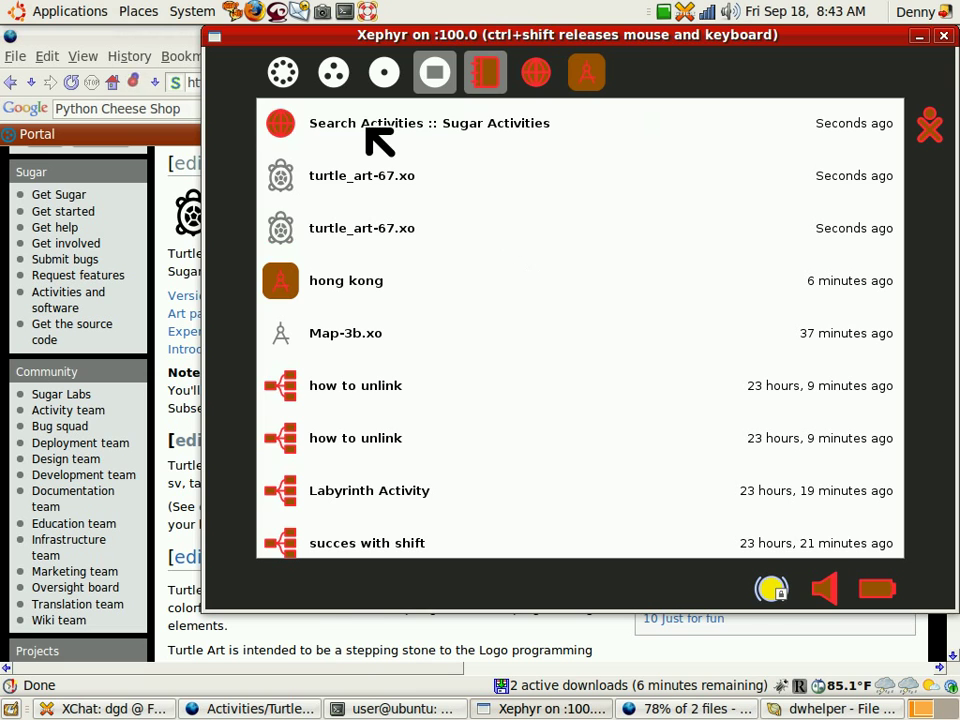
left_click(352, 178)
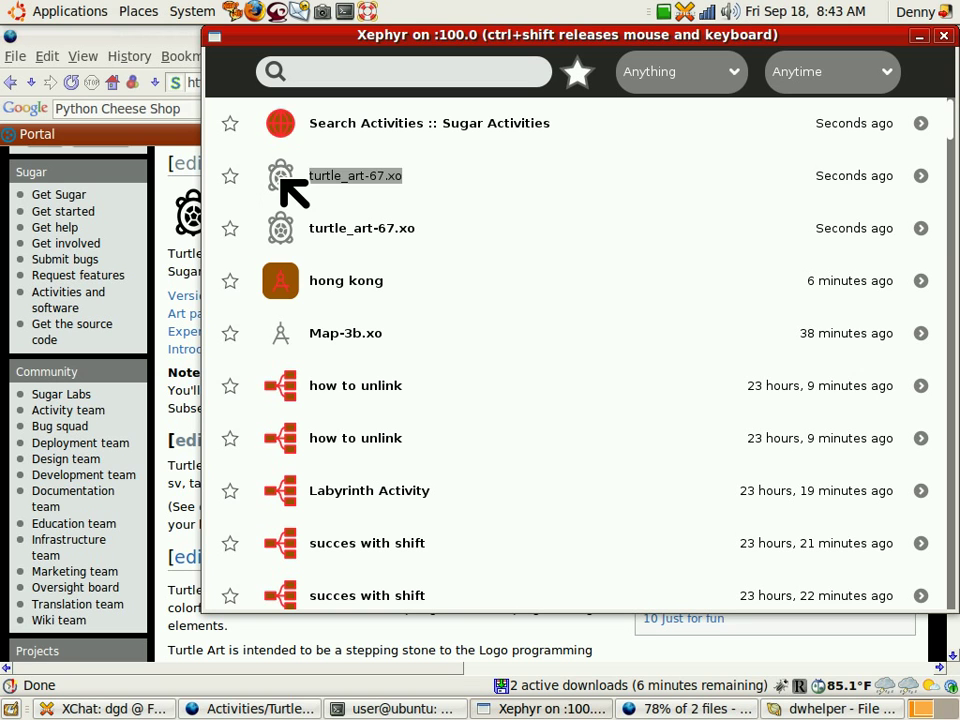
key("Return")
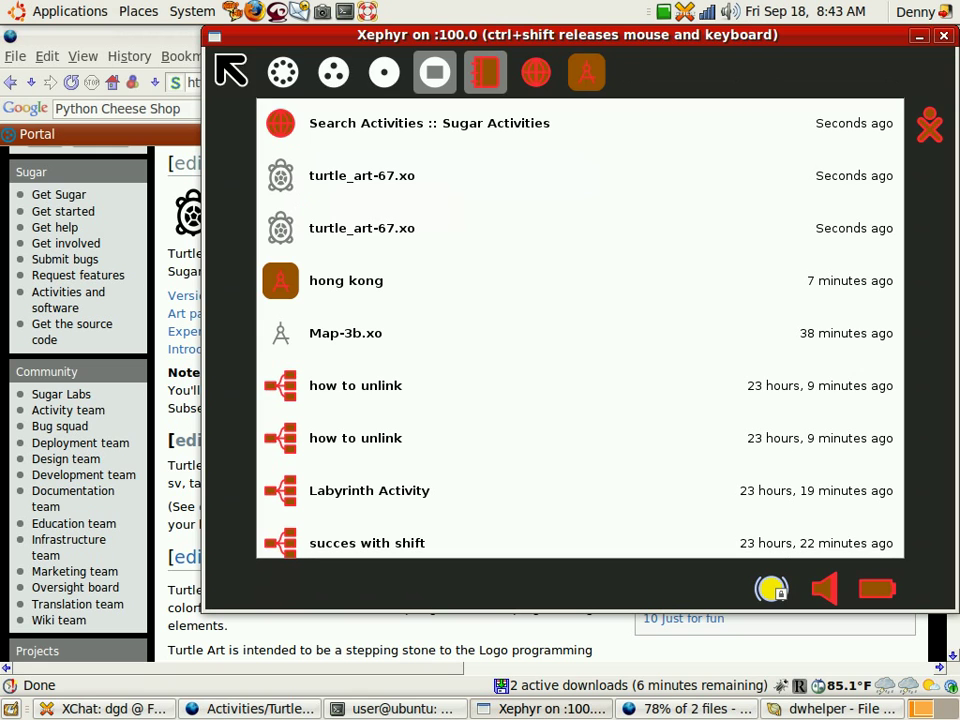
left_click(384, 74)
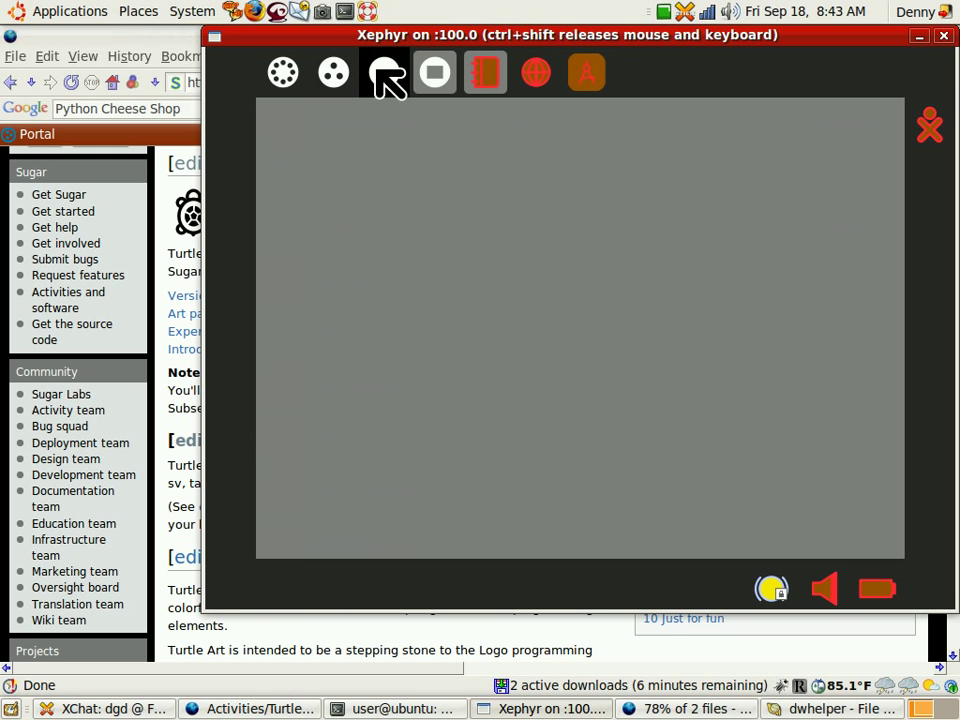